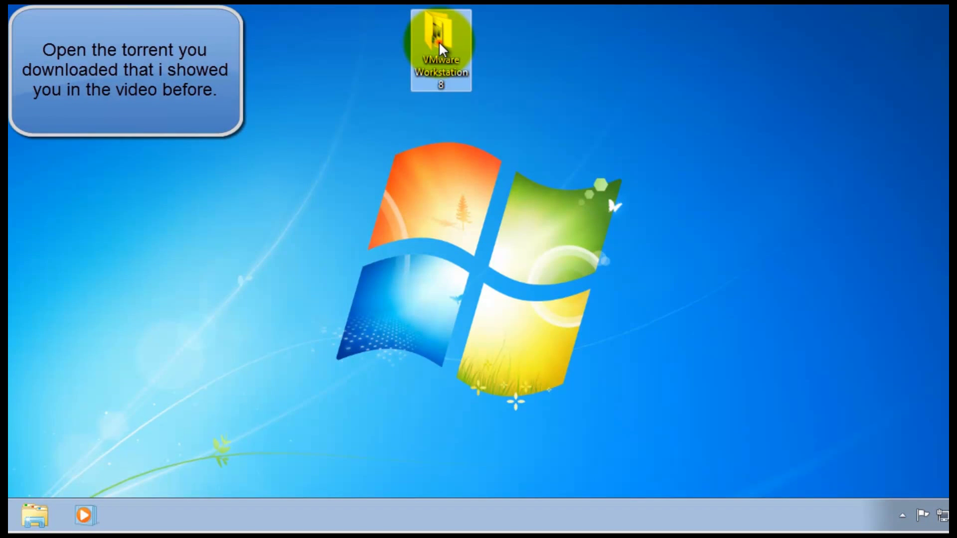
Launch the installer from the VMware Workstation 8 folder and approve the User Account Control prompt.
double_click(439, 41)
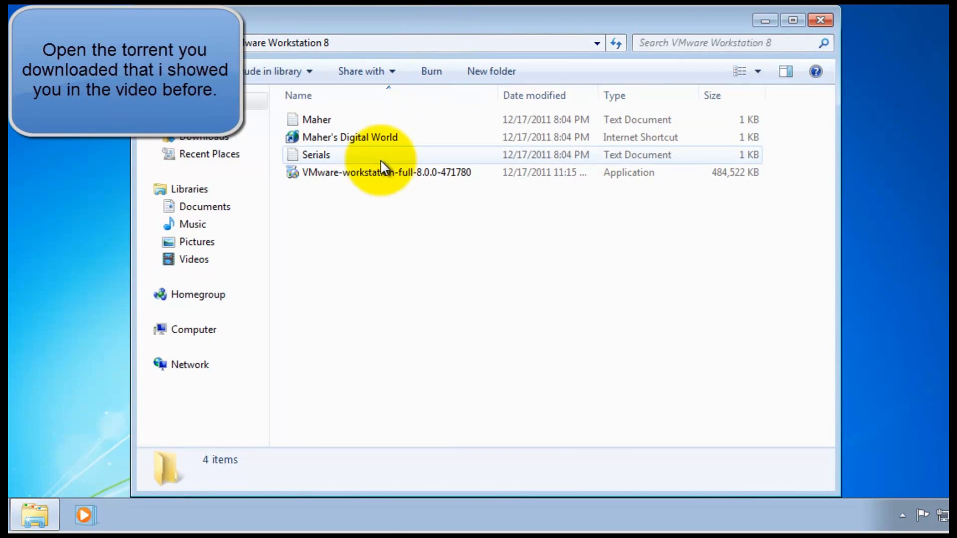
double_click(367, 173)
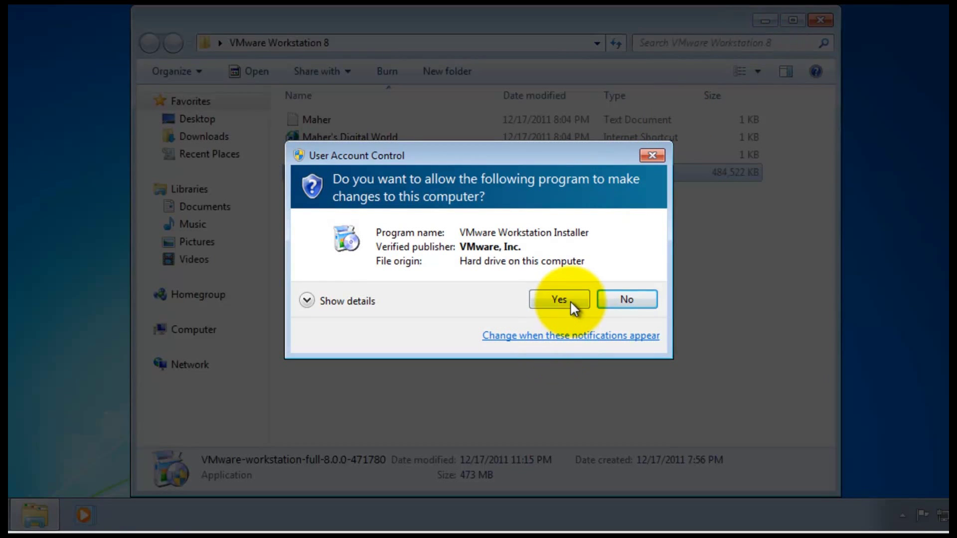
left_click(570, 300)
left_click(774, 22)
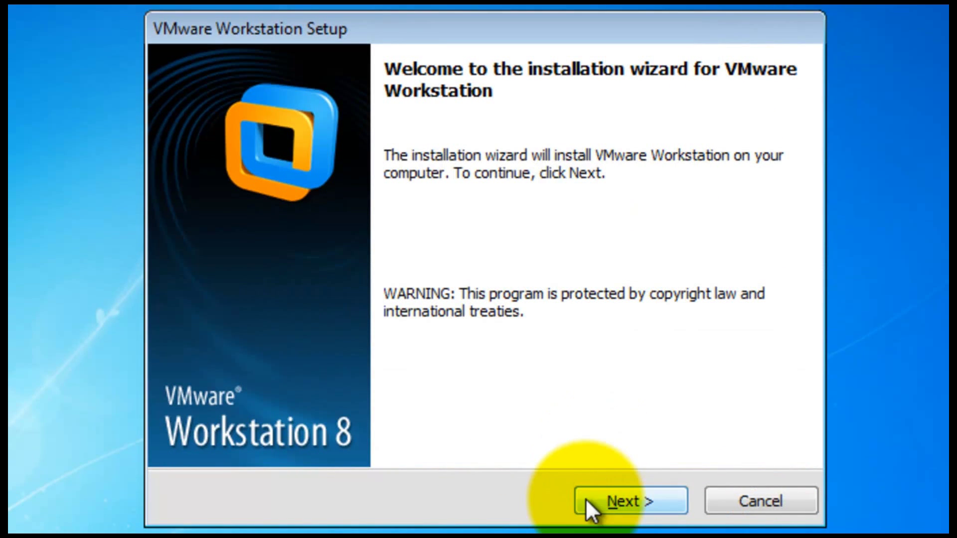
Choose Typical setup after previewing Custom, keeping the default Program Files destination folder.
left_click(587, 501)
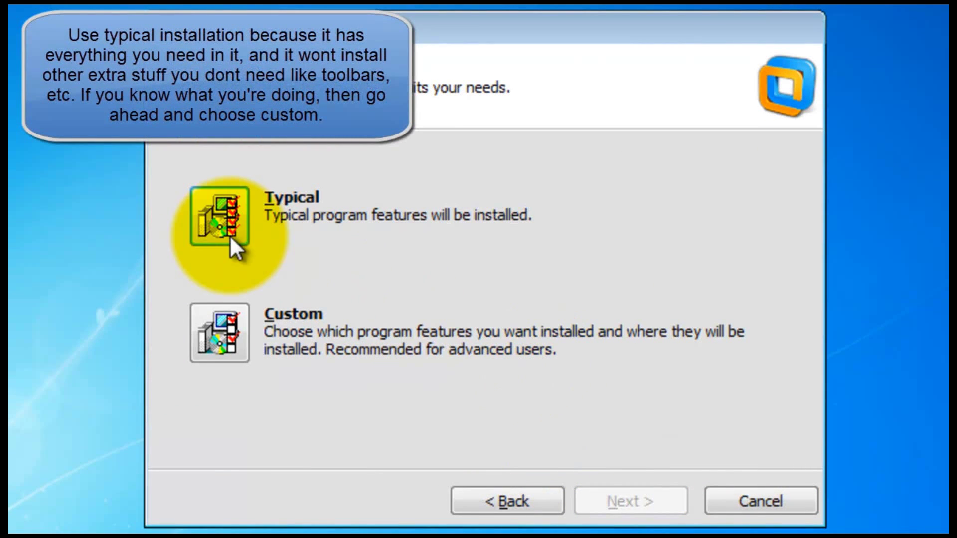
left_click(206, 219)
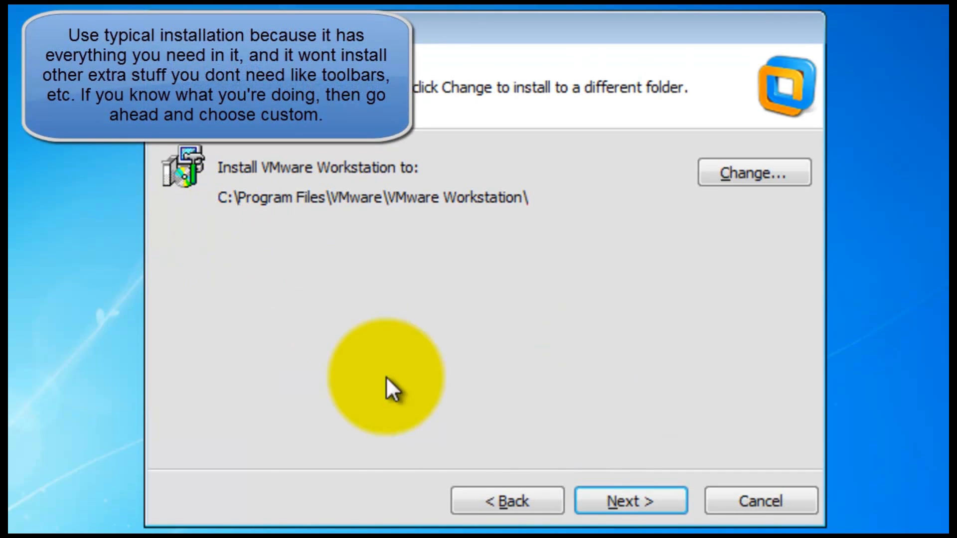
left_click(471, 501)
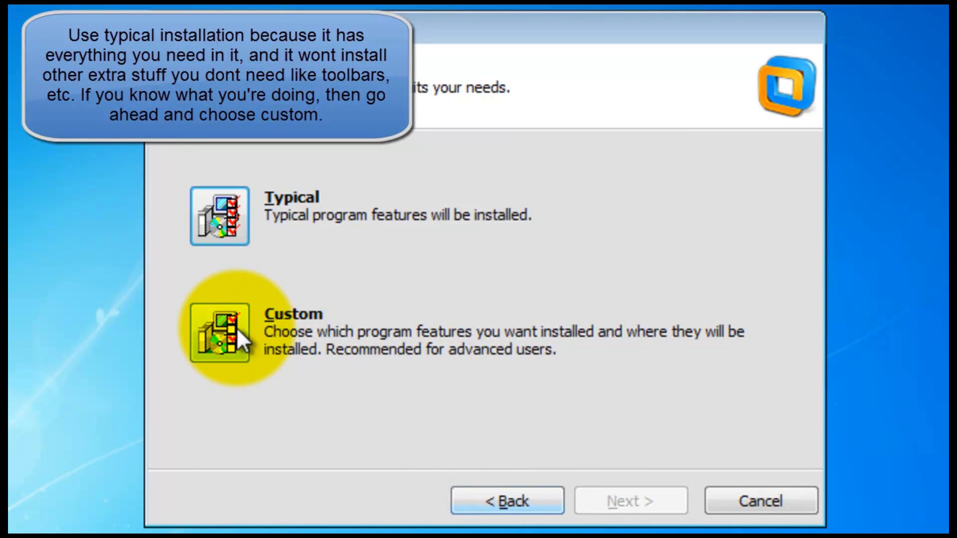
left_click(236, 329)
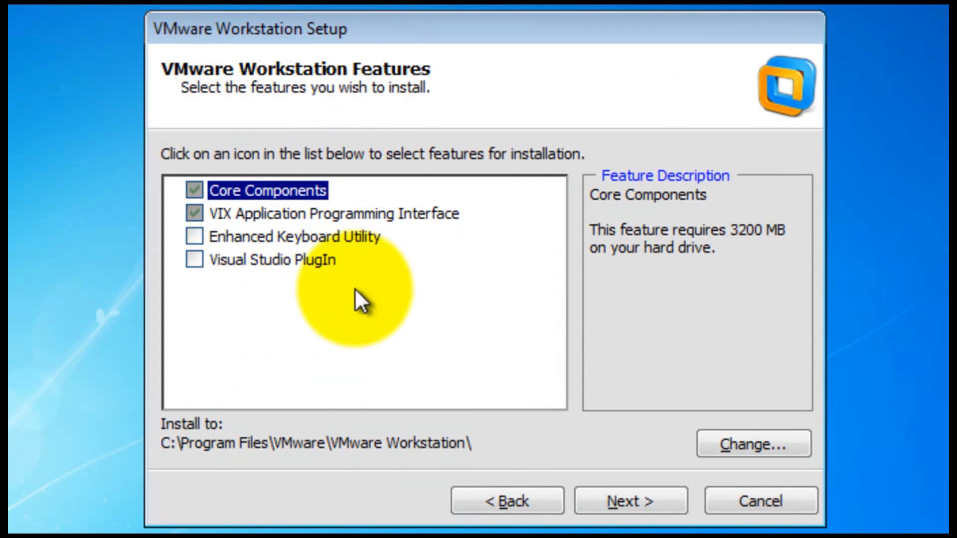
left_click(487, 498)
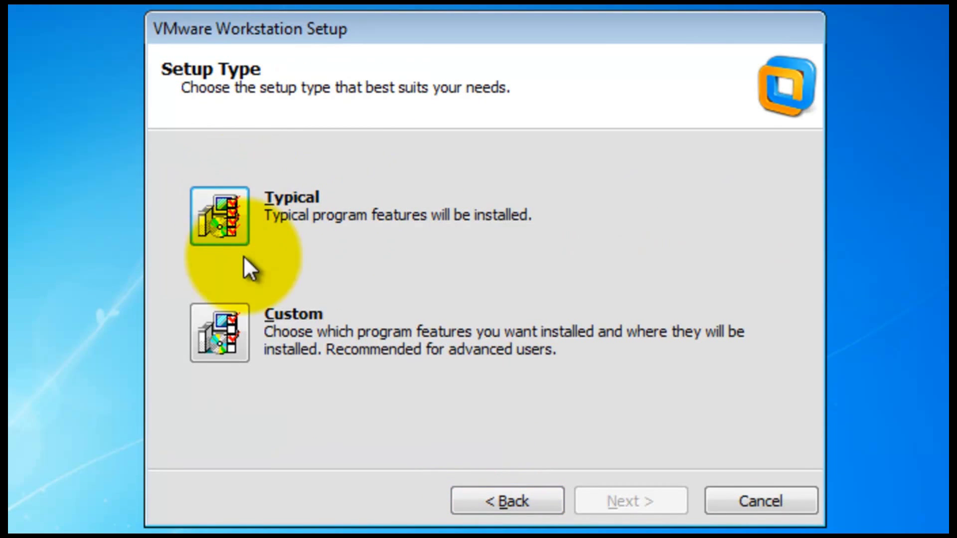
left_click(234, 221)
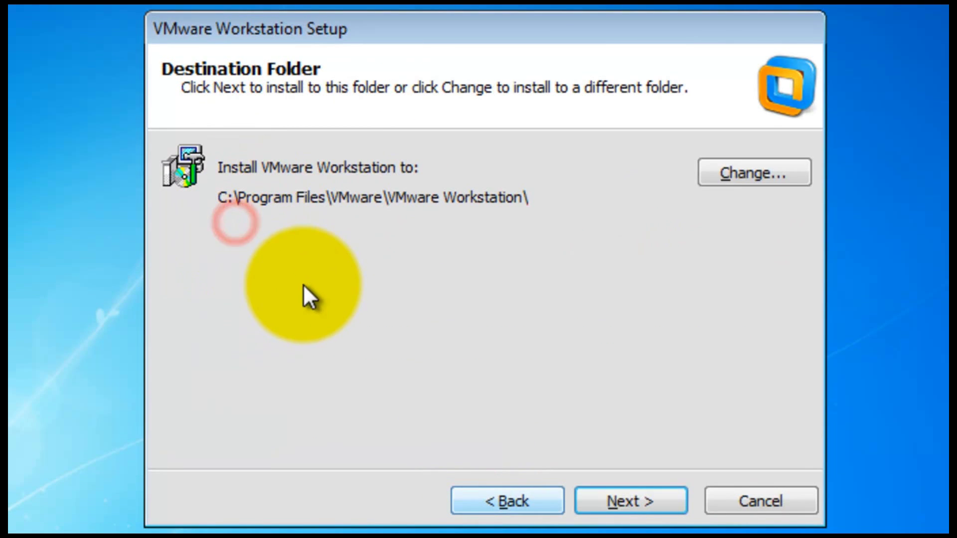
left_click(632, 504)
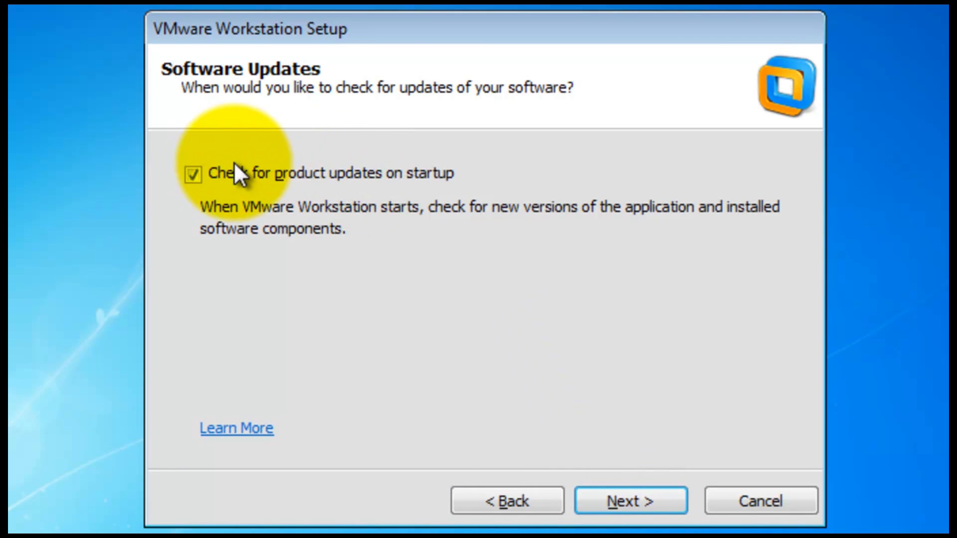
Disable product update checks and usage feedback, keep both shortcuts, and run the installation.
left_click(192, 173)
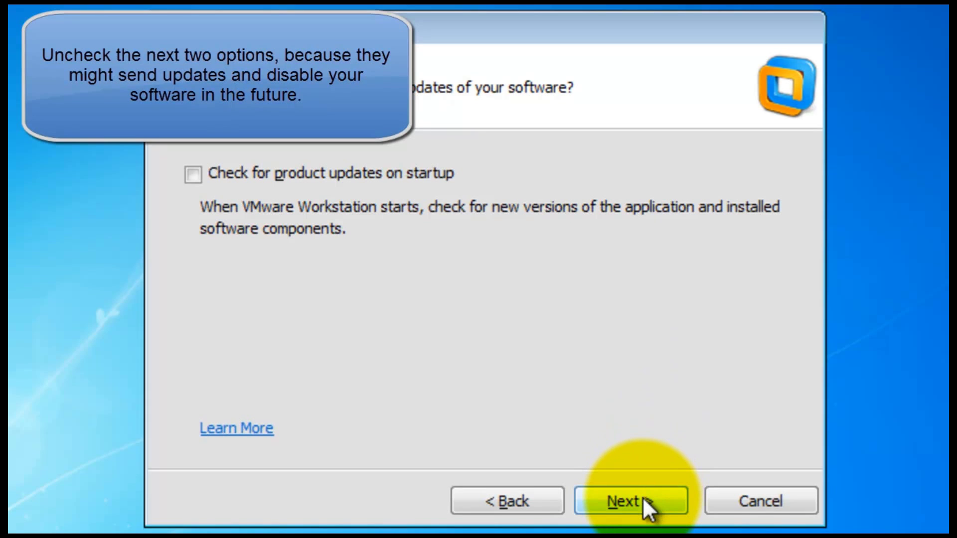
left_click(625, 515)
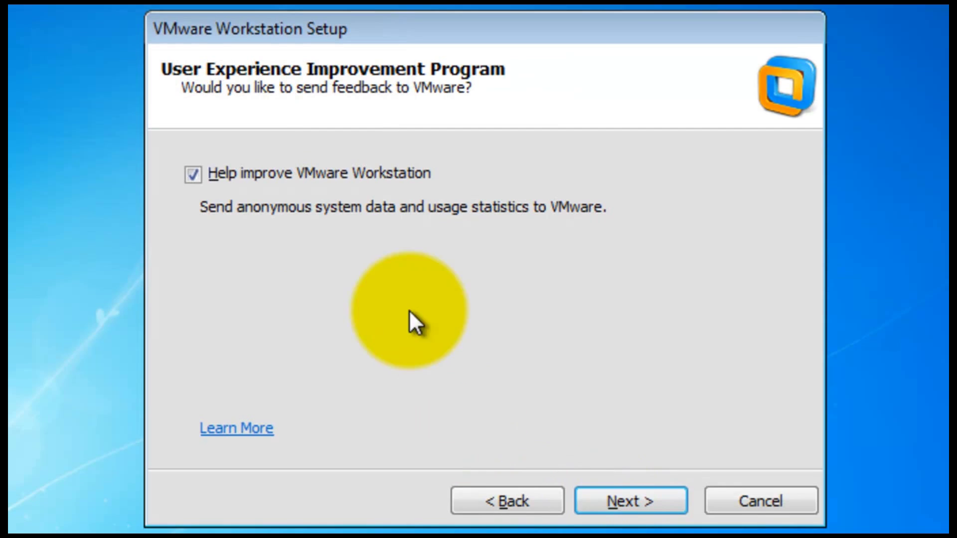
left_click(200, 176)
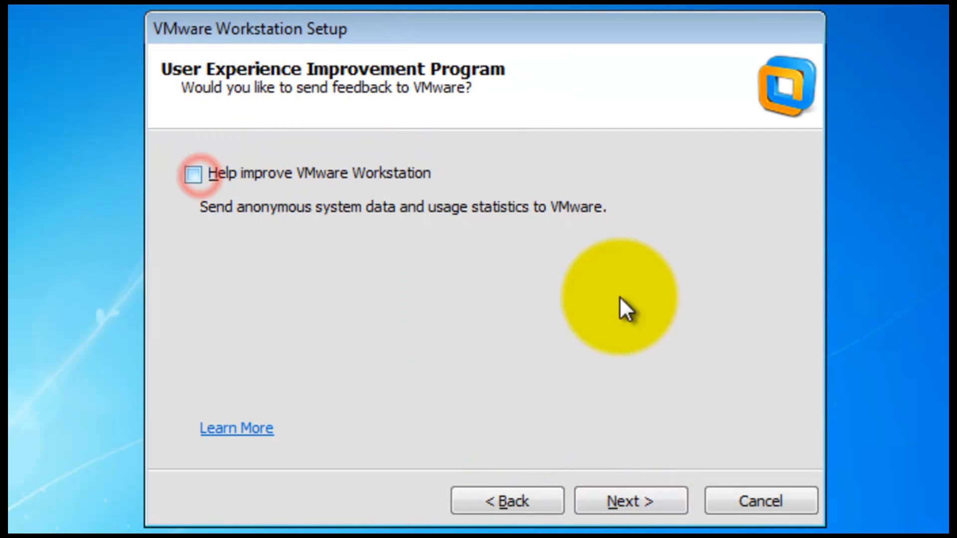
left_click(654, 503)
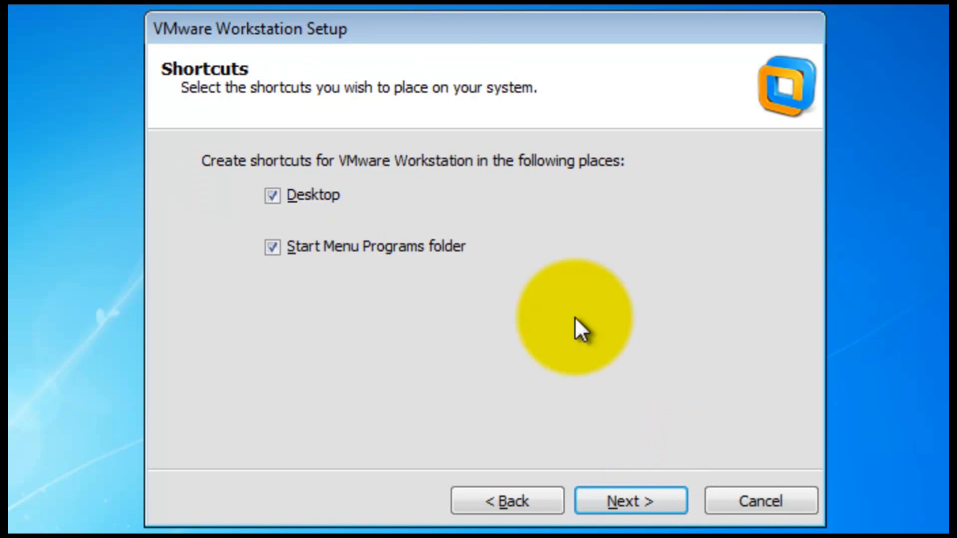
left_click(624, 500)
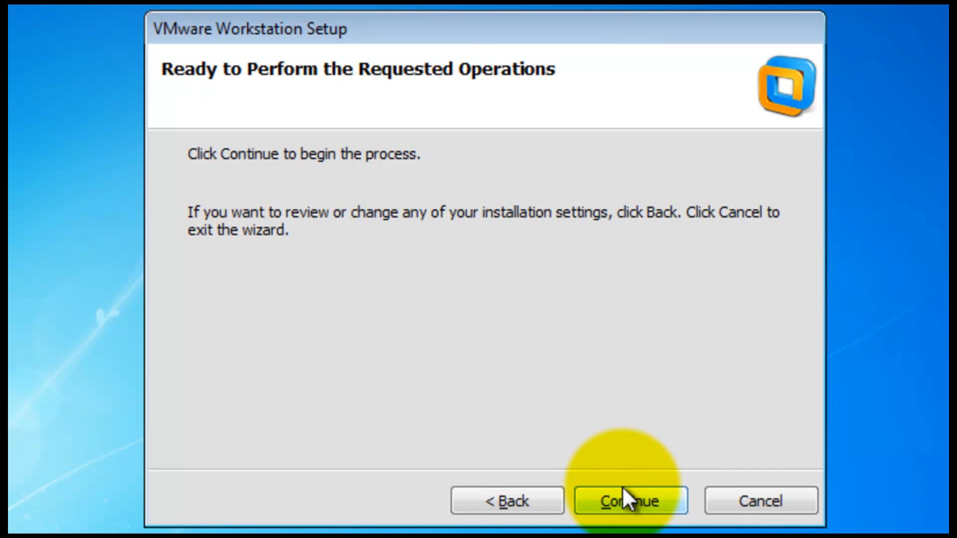
left_click(622, 500)
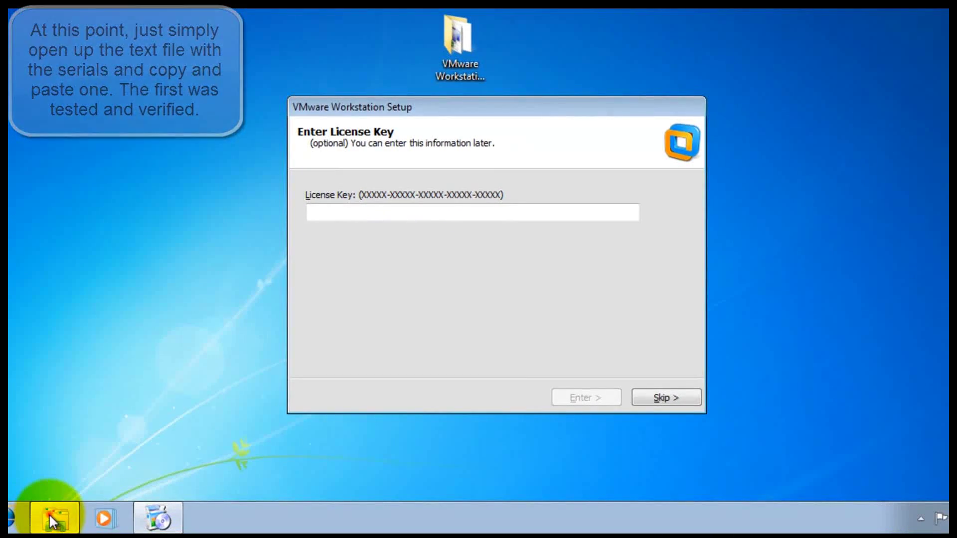
Copy the first serial key from Serials.txt in Notepad.
left_click(52, 521)
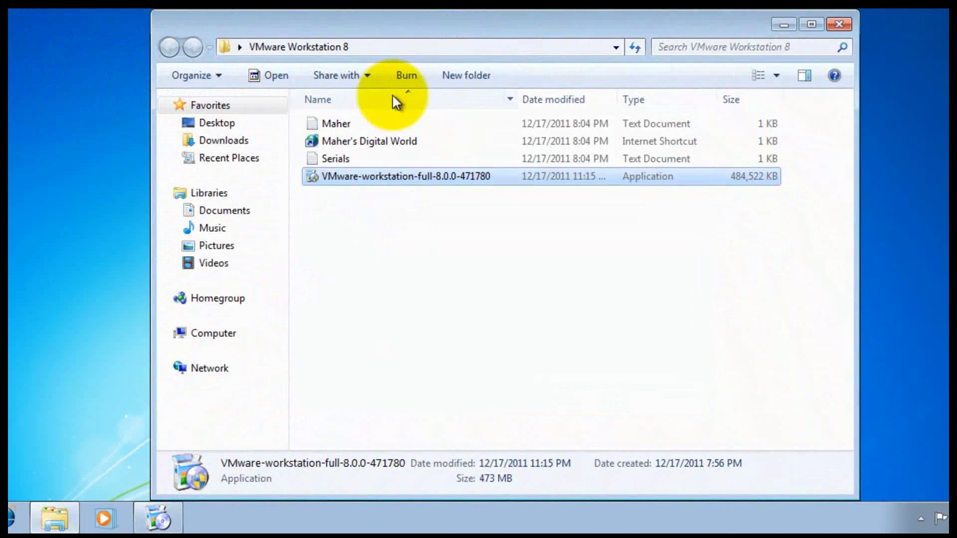
double_click(329, 158)
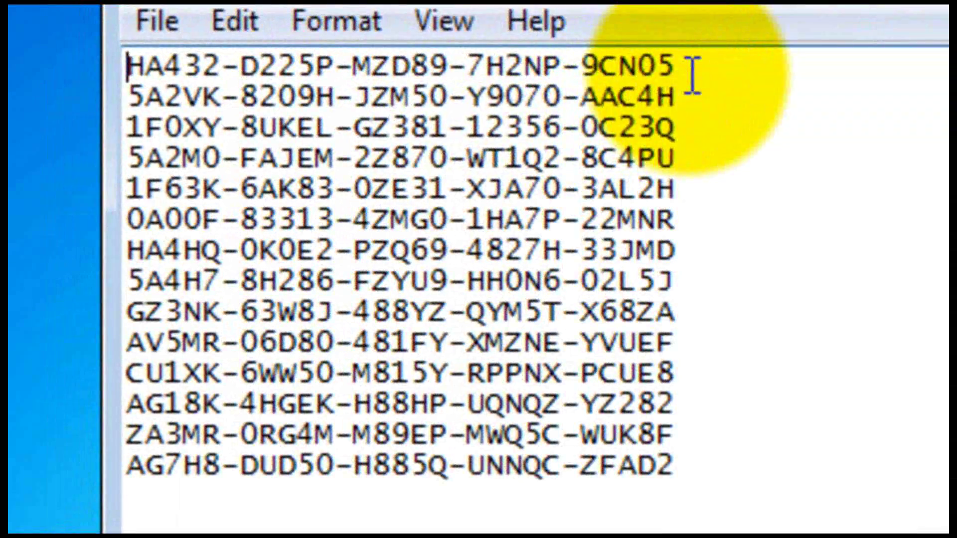
left_click_drag(632, 77, 147, 71)
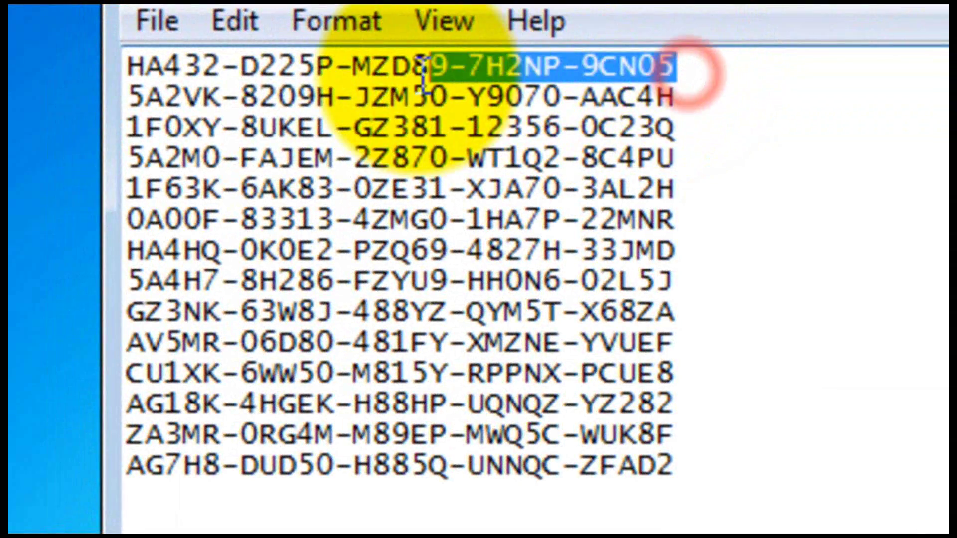
left_click(758, 139)
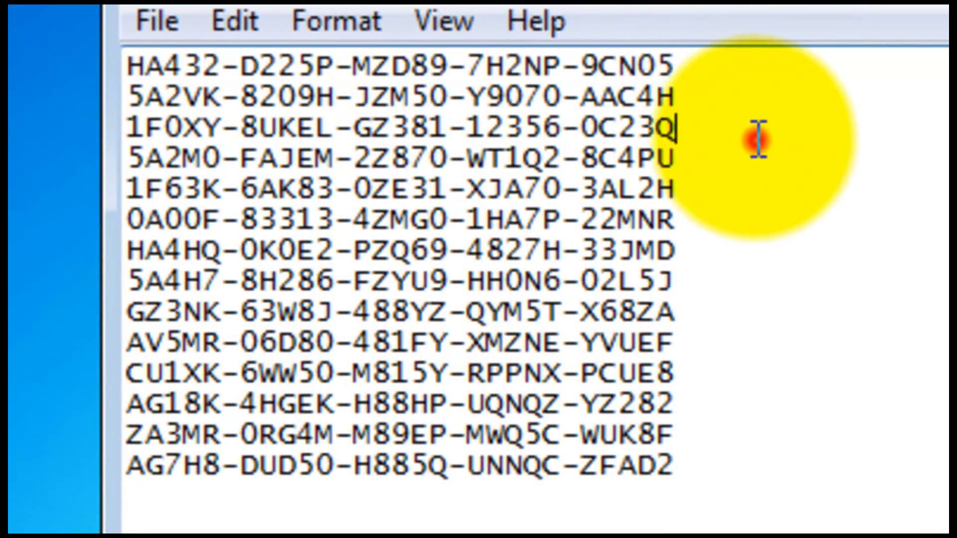
left_click(684, 65)
left_click_drag(684, 66, 129, 60)
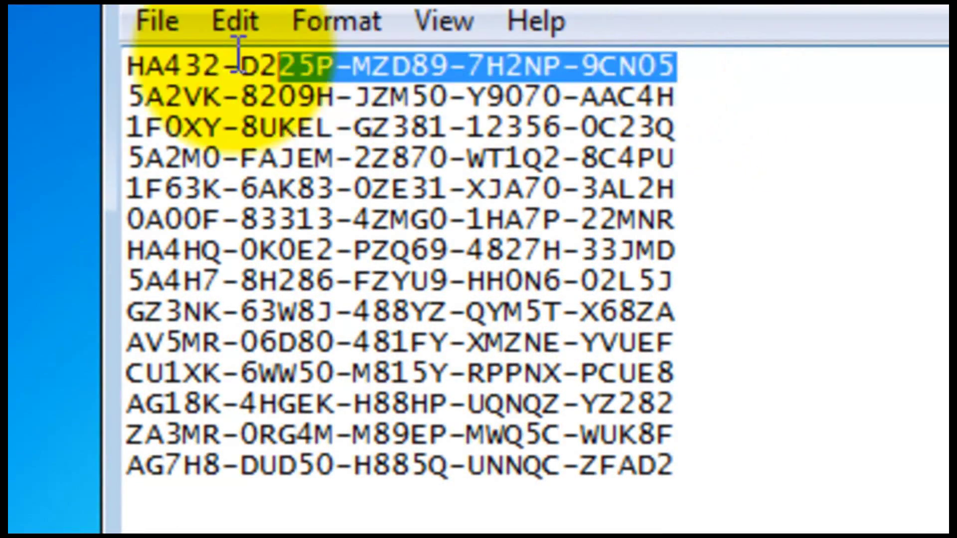
right_click(148, 61)
left_click(294, 221)
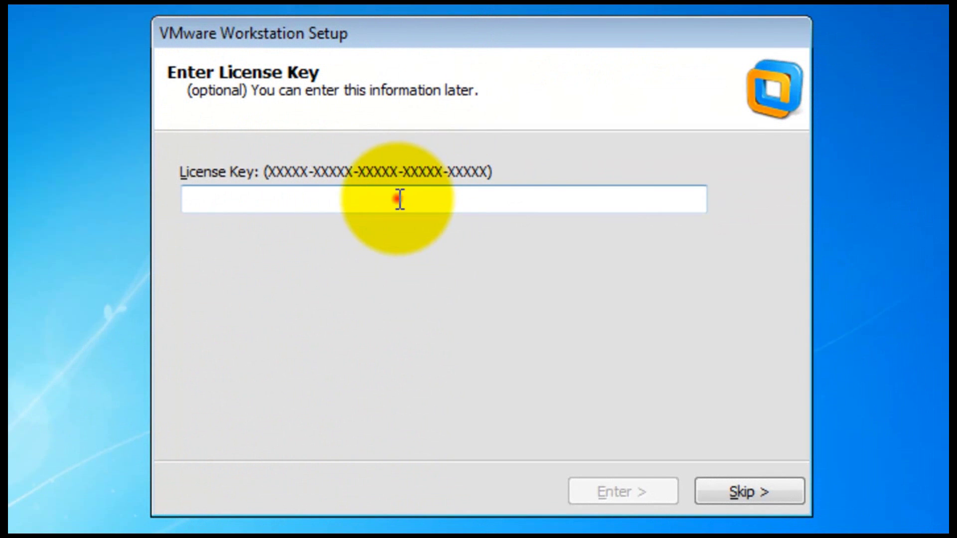
Paste the copied serial as the license key, finish setup, and restart Windows.
left_click(399, 199)
key("ctrl+v")
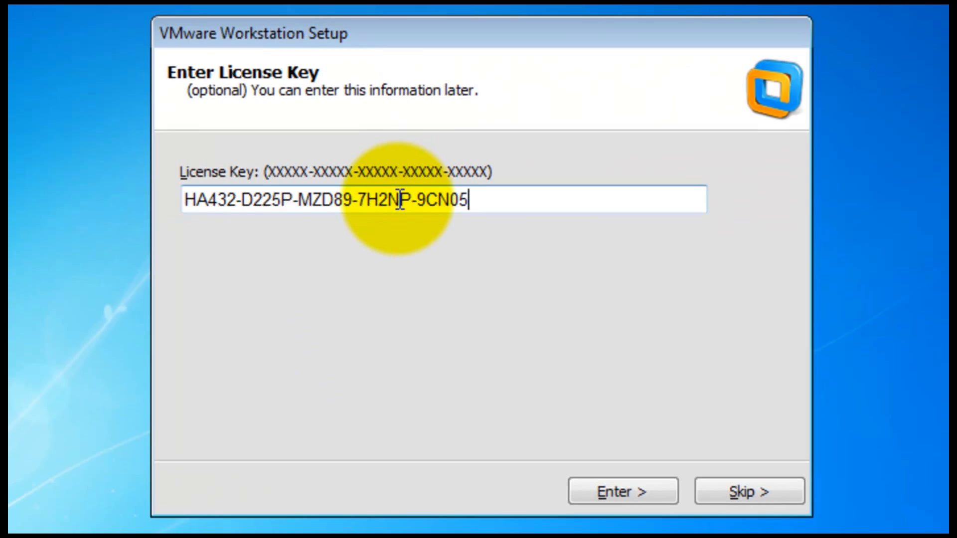
left_click(629, 496)
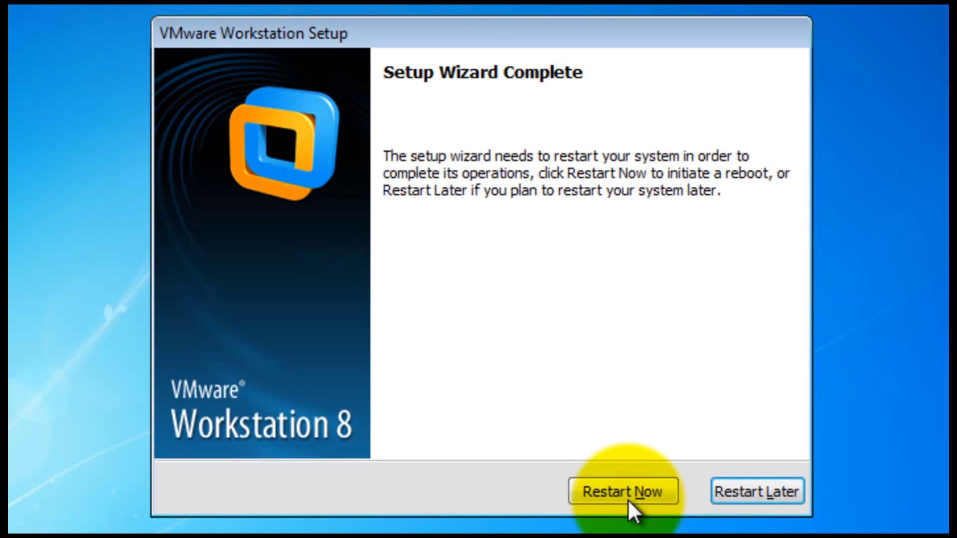
left_click(625, 493)
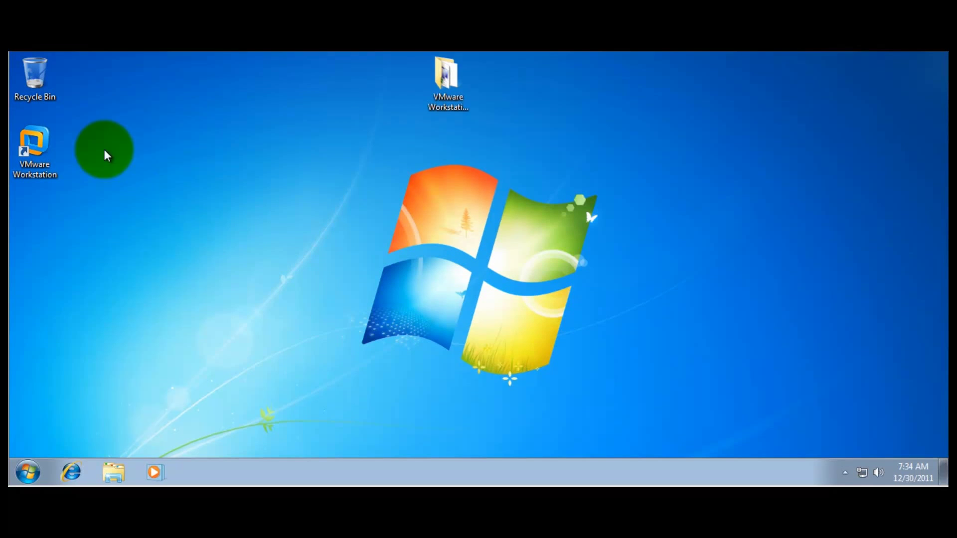
Launch VMware Workstation from its desktop shortcut and accept the license agreement.
double_click(46, 147)
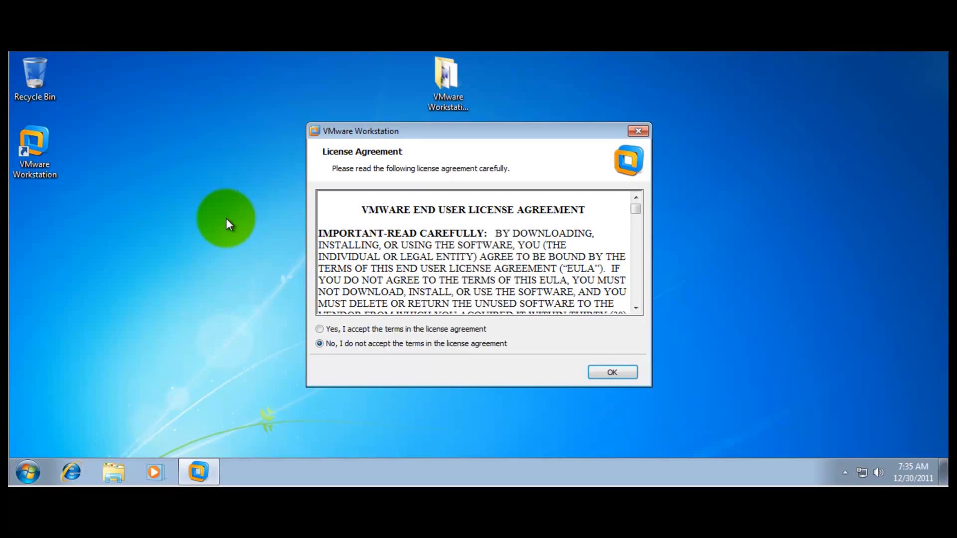
left_click(328, 329)
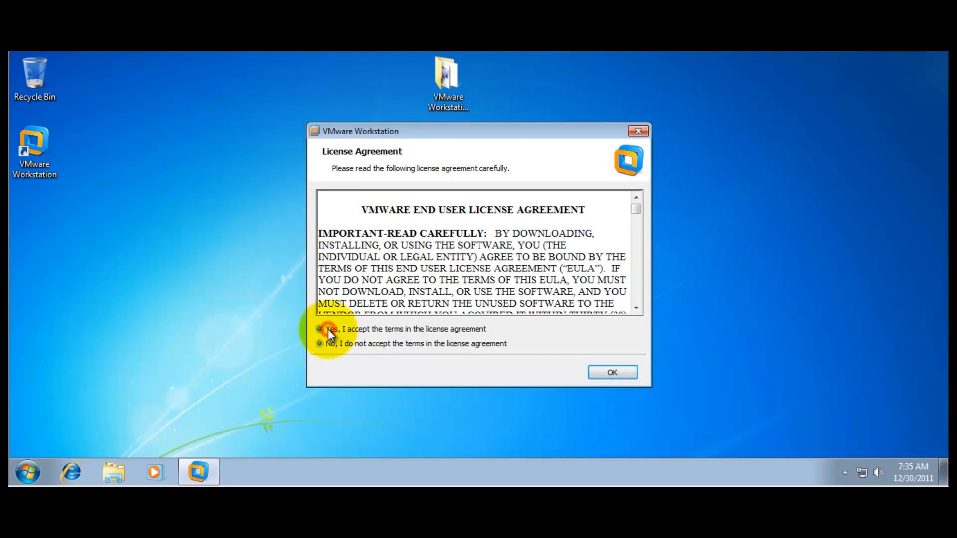
left_click(634, 372)
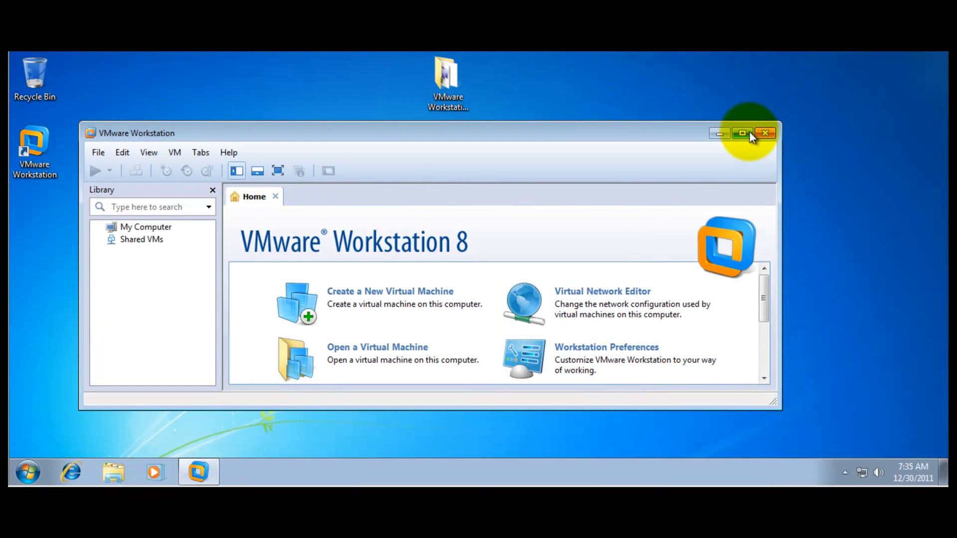
Maximize the VMware Workstation window, minimize it, then restore it from the taskbar.
left_click(749, 131)
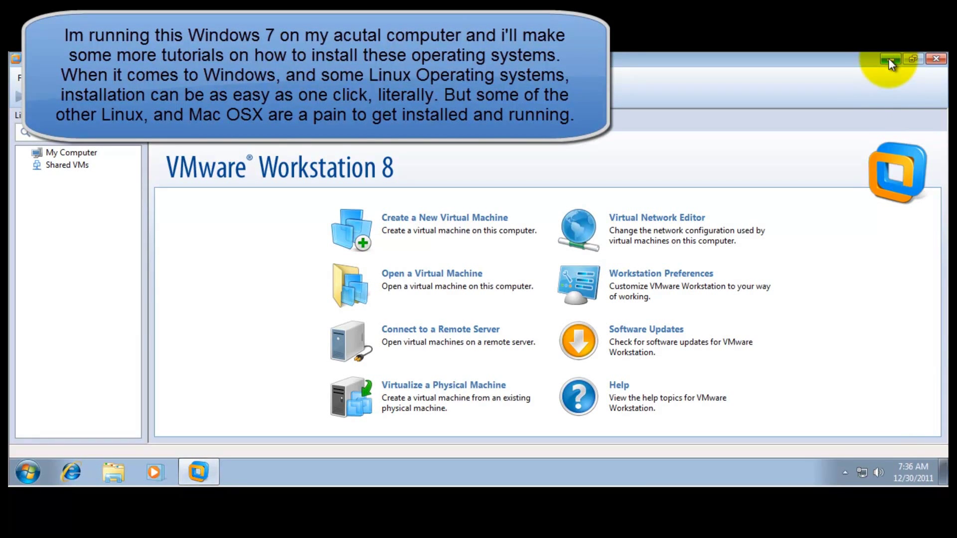
left_click(889, 59)
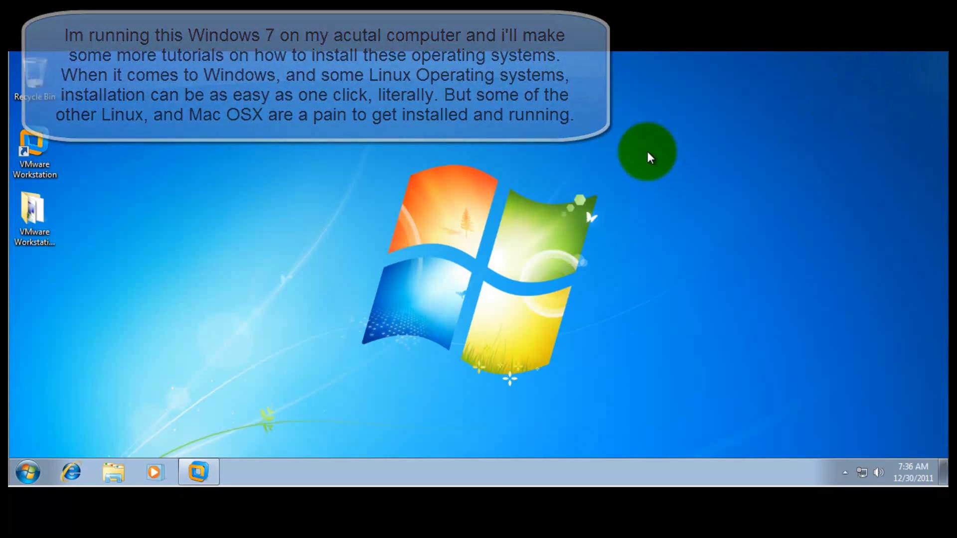
left_click(193, 474)
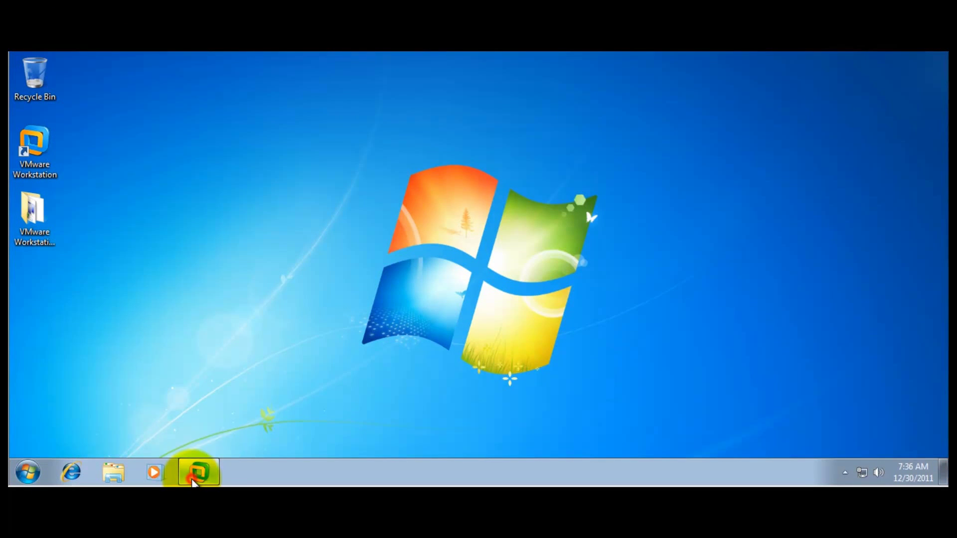